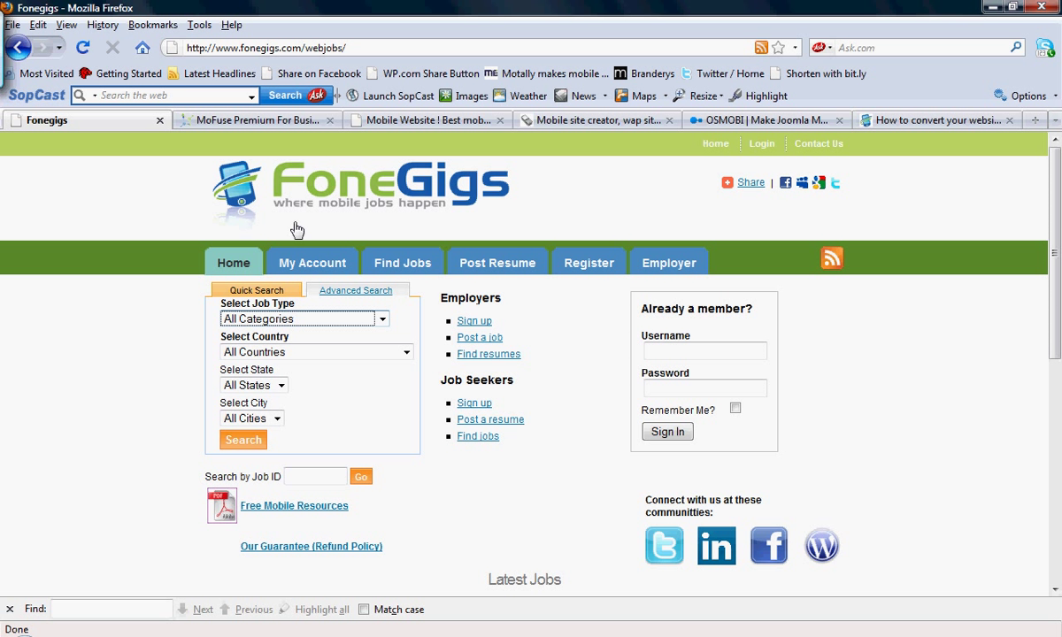
- Dismiss the job type list, view the MoFuse Premium page, then the mobiSiteGalore builder page
left_click(383, 320)
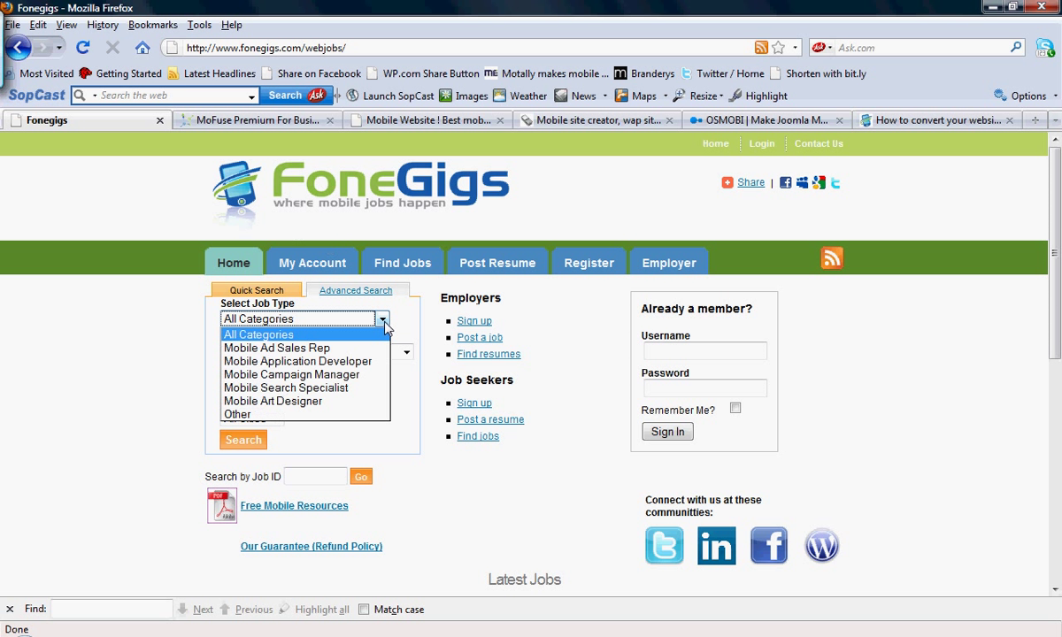
left_click(76, 259)
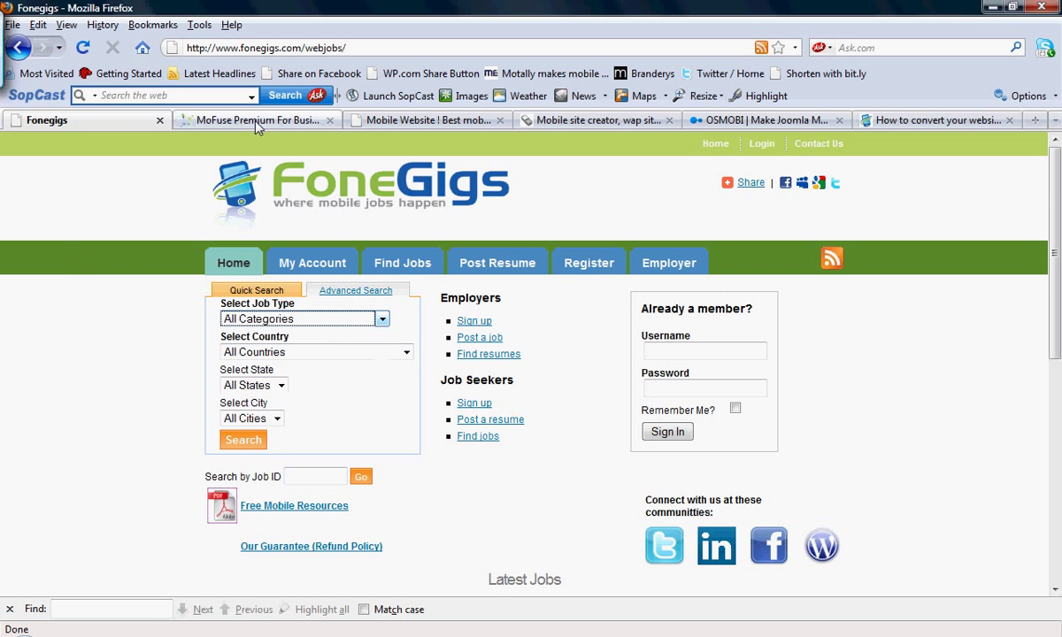
left_click(253, 120)
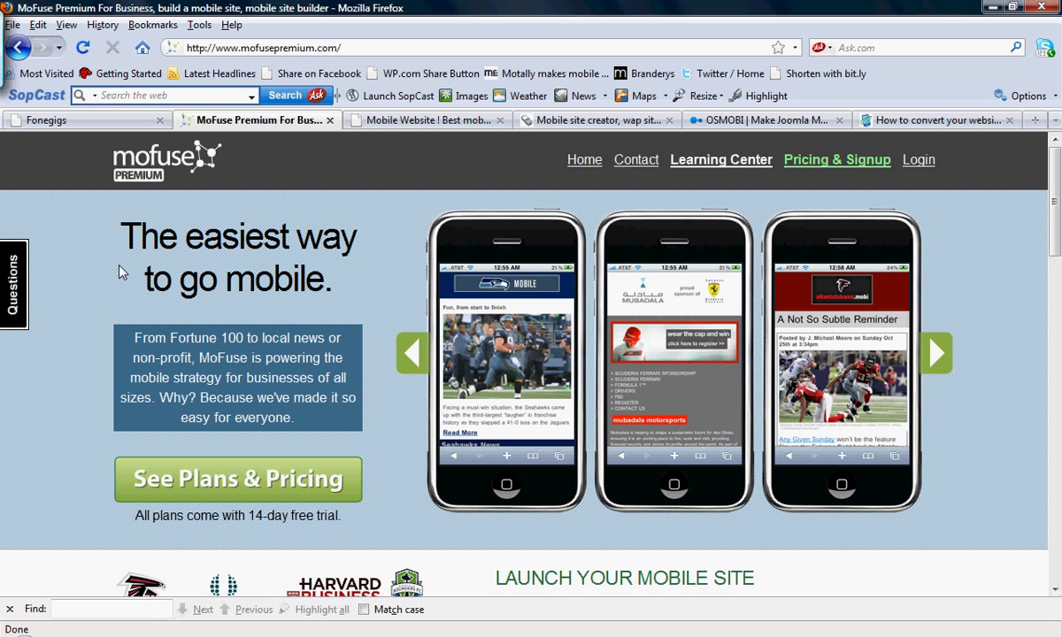
left_click(403, 120)
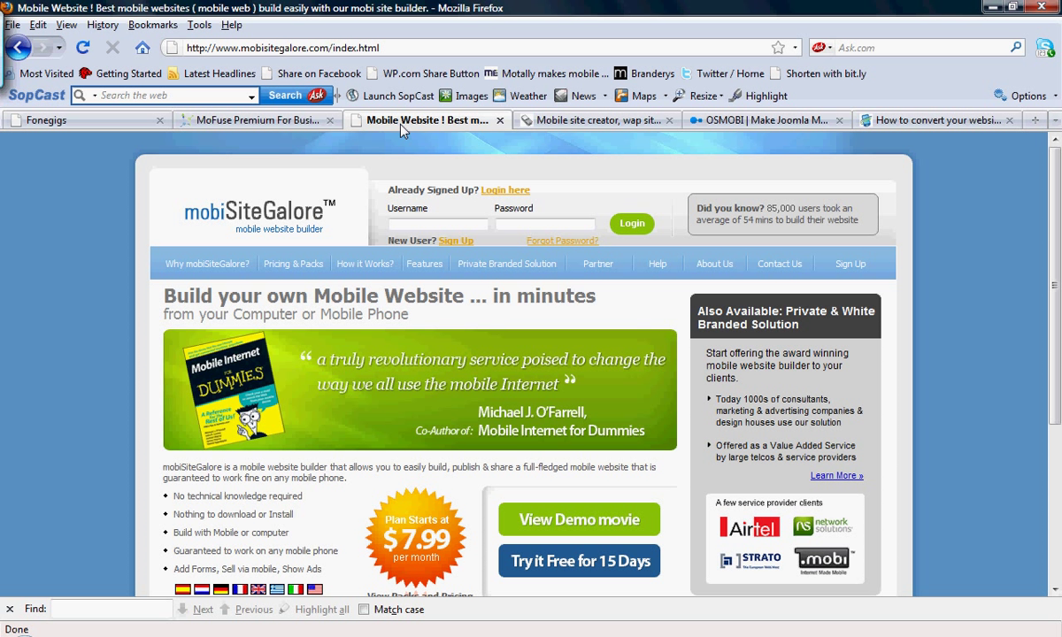
- Switch to the SuperWap.eu mobile web site builder page
left_click(566, 121)
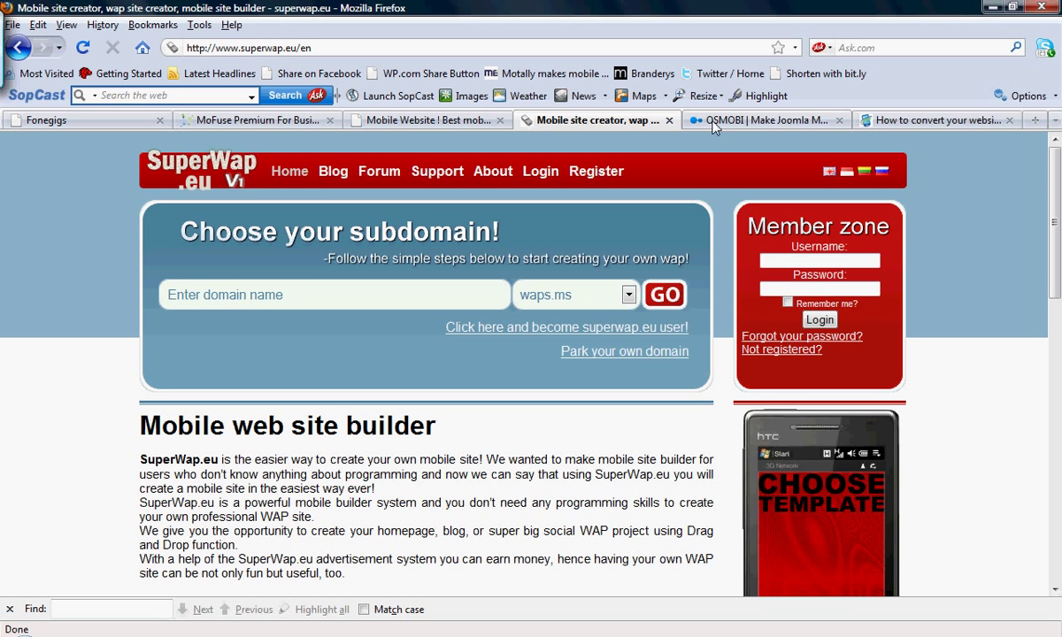
- Switch to the OSMOBI page on Drupal, Joomla and Wordpress mobile sites
left_click(753, 119)
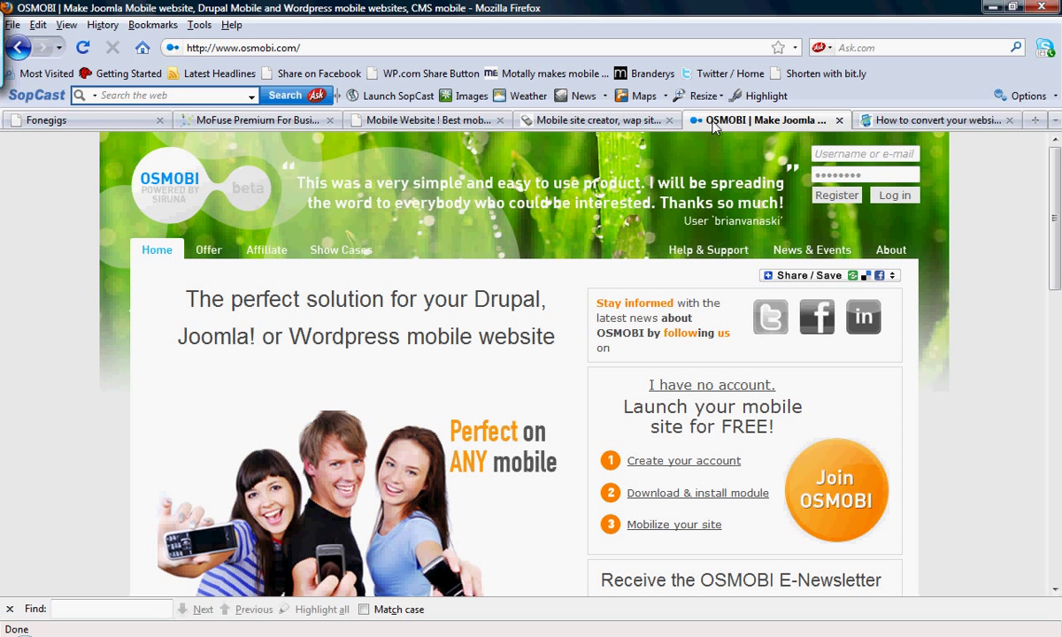
- Switch to the FoneGigs post on converting a website into a mobile site with Google
left_click(931, 124)
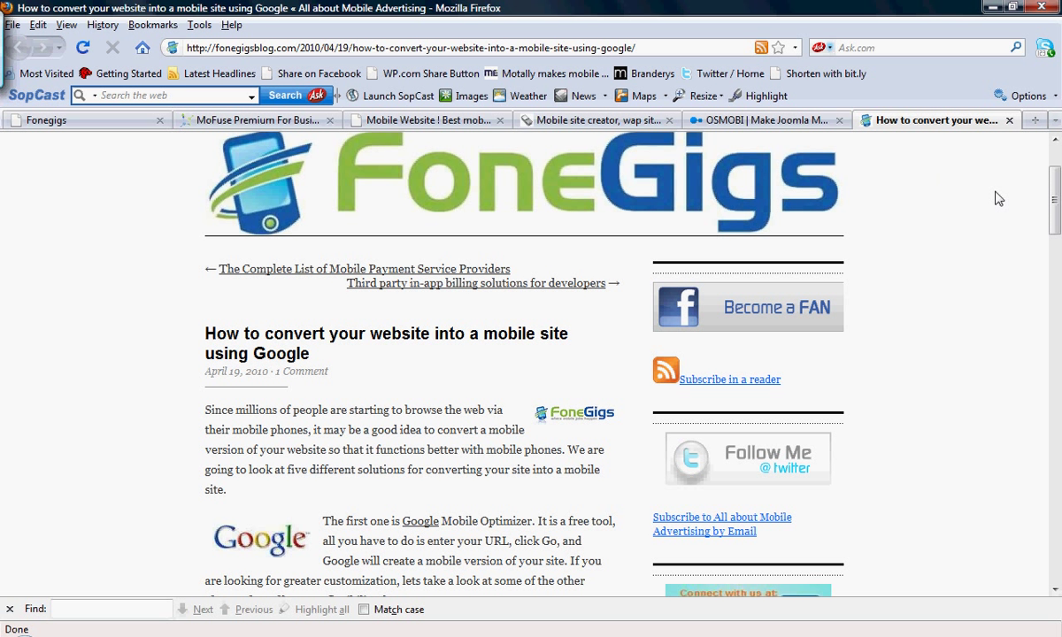
left_click_drag(1056, 217, 1055, 232)
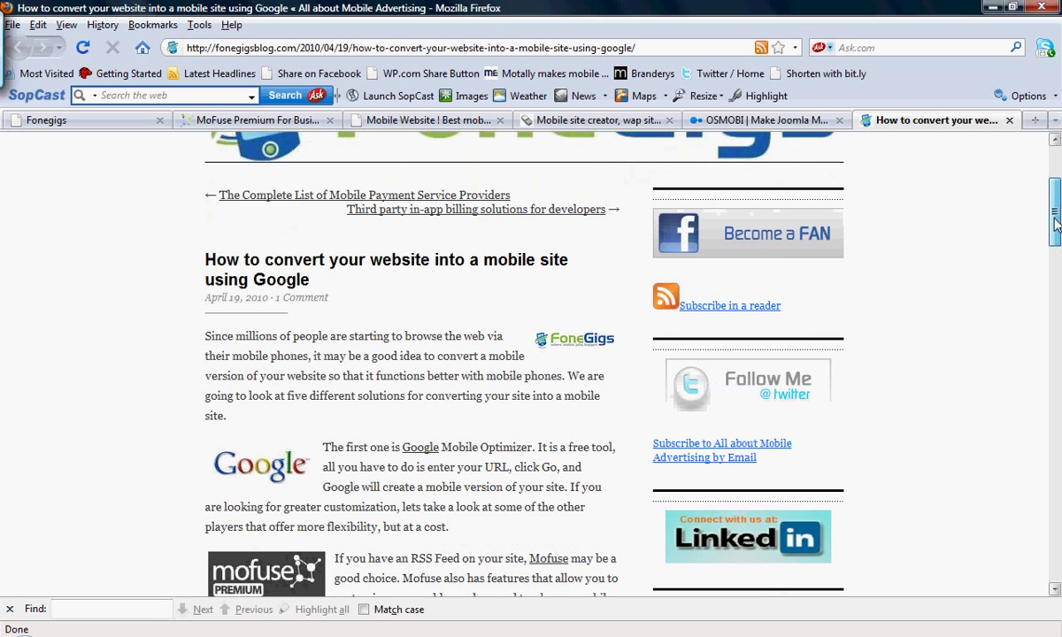